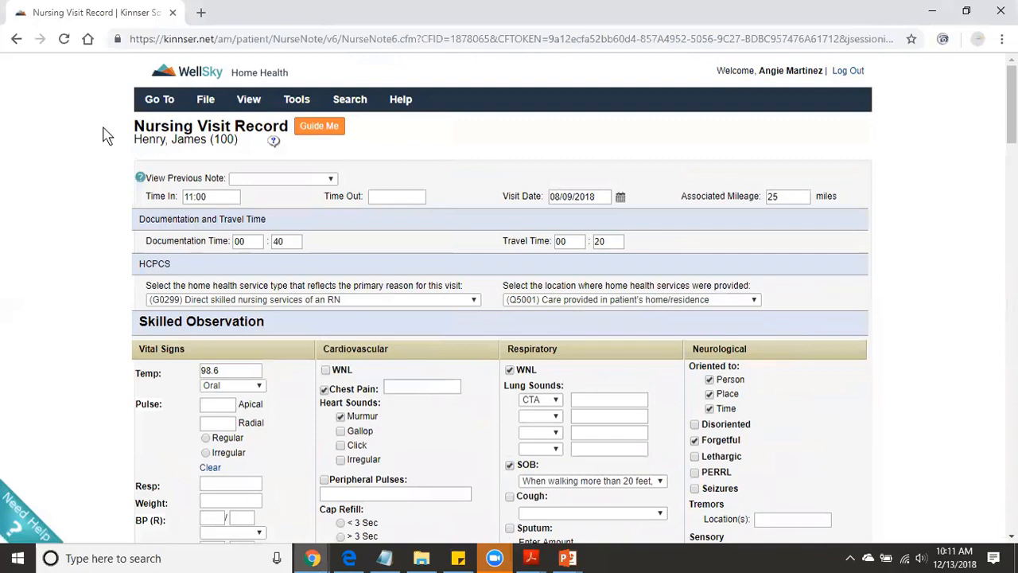
- Start logging a new infection from the visit note's Current Infections section and set the reported time to 10:13
click(147, 103)
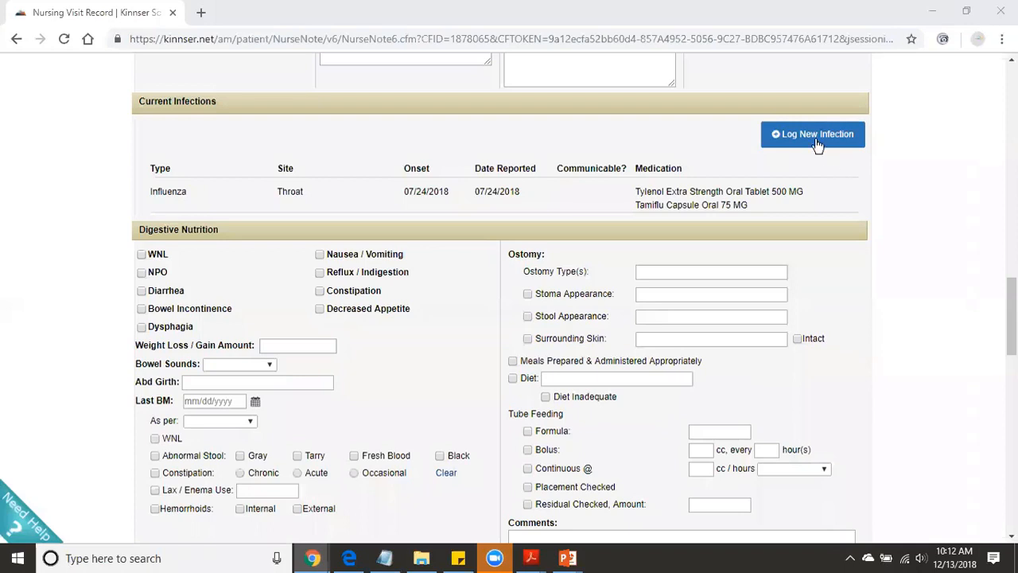
click(906, 159)
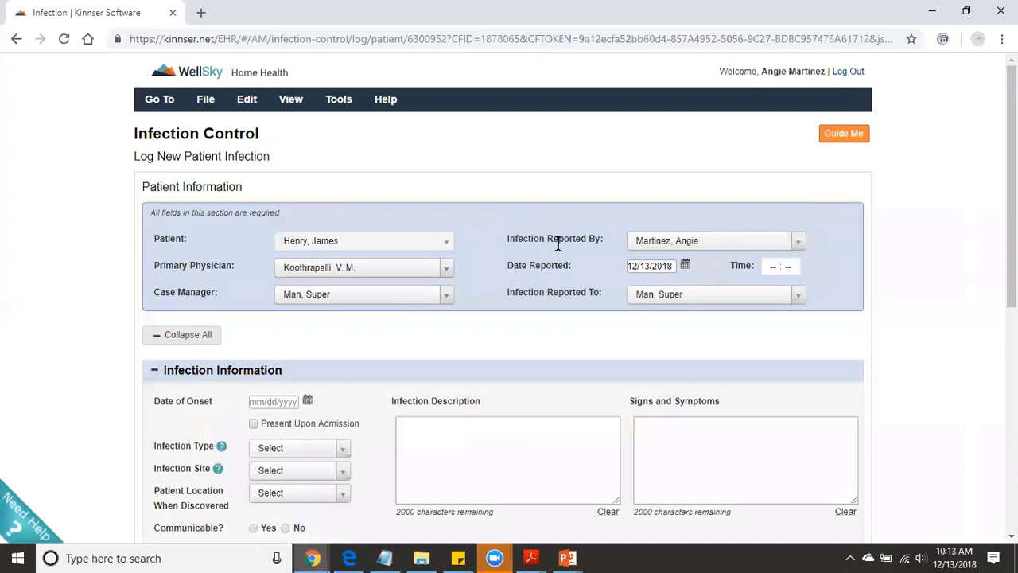
click(767, 269)
text(1013)
scroll(171, 388, down, 1)
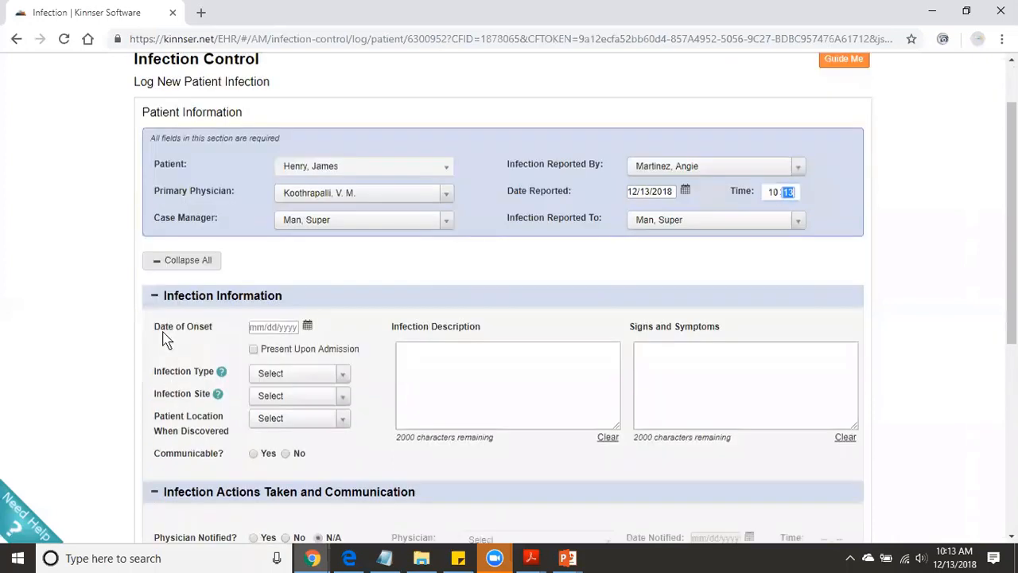
- Set the infection's Date Reported to 07/24/2018 and its Date of Onset to 07/15/2018
click(266, 330)
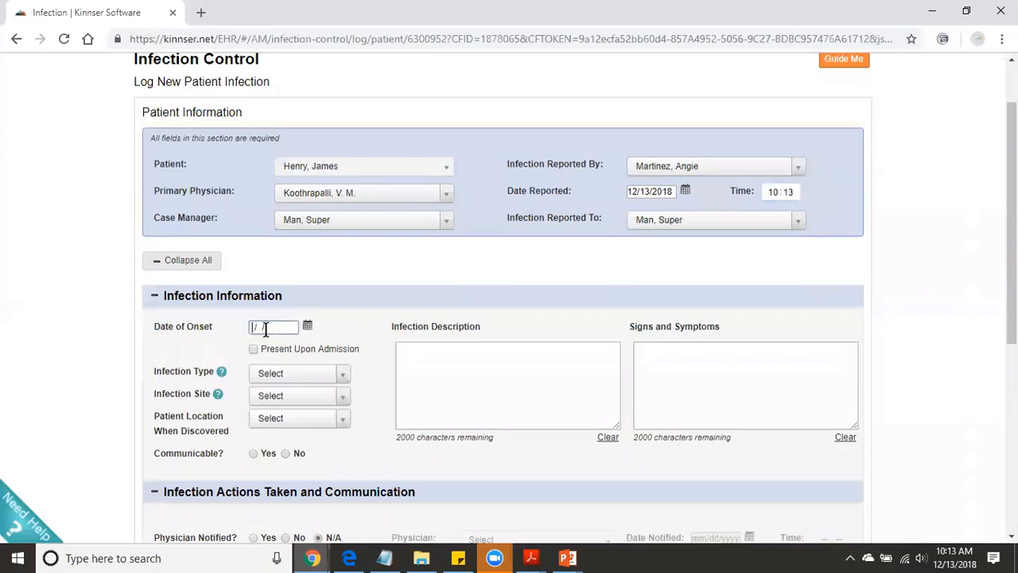
click(648, 191)
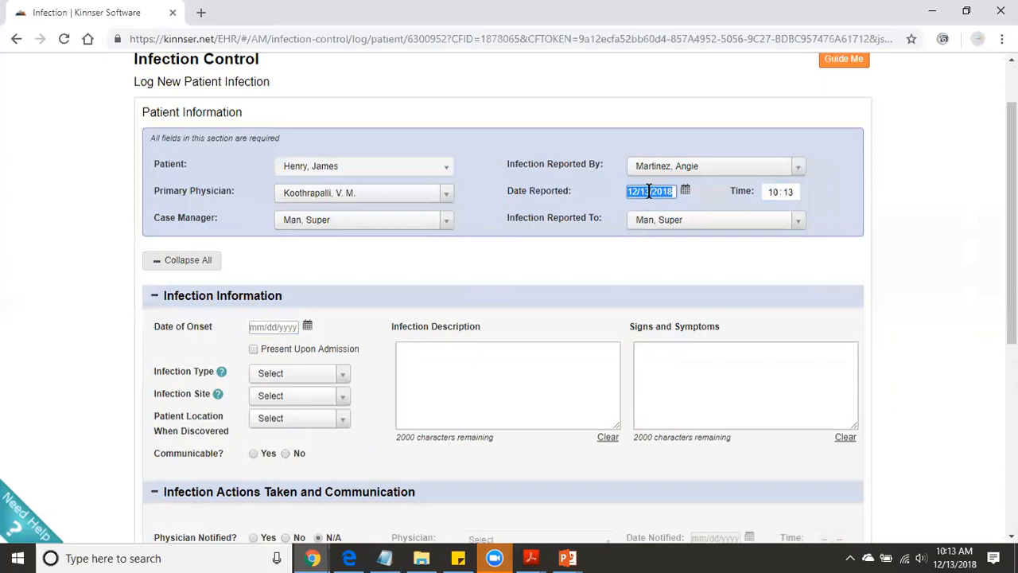
text(07/24/2018)
key(Tab)
click(255, 328)
scroll(286, 290, down, 1)
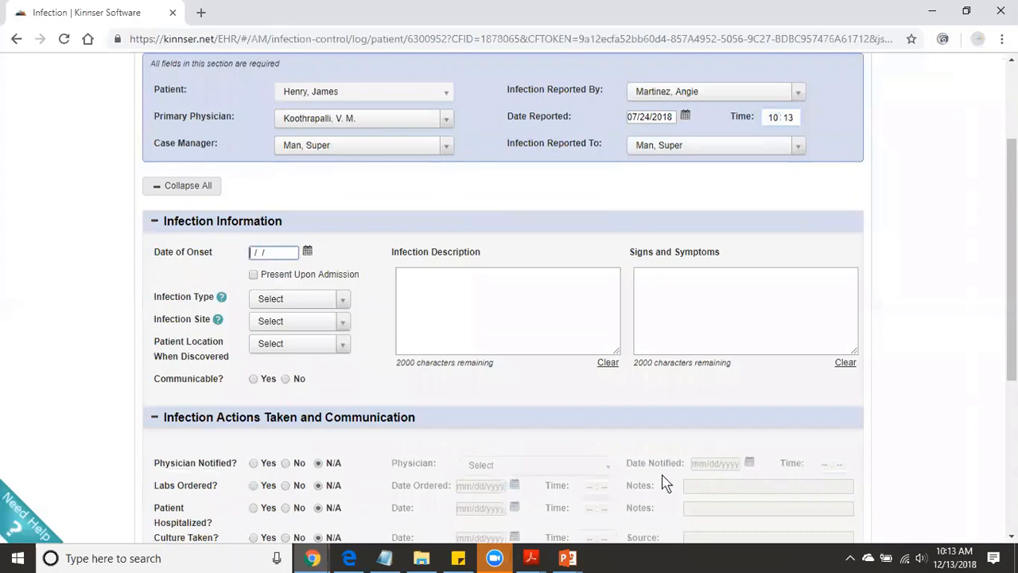
text(07/15/2018)
- Set the Infection Type to MRSA
click(346, 303)
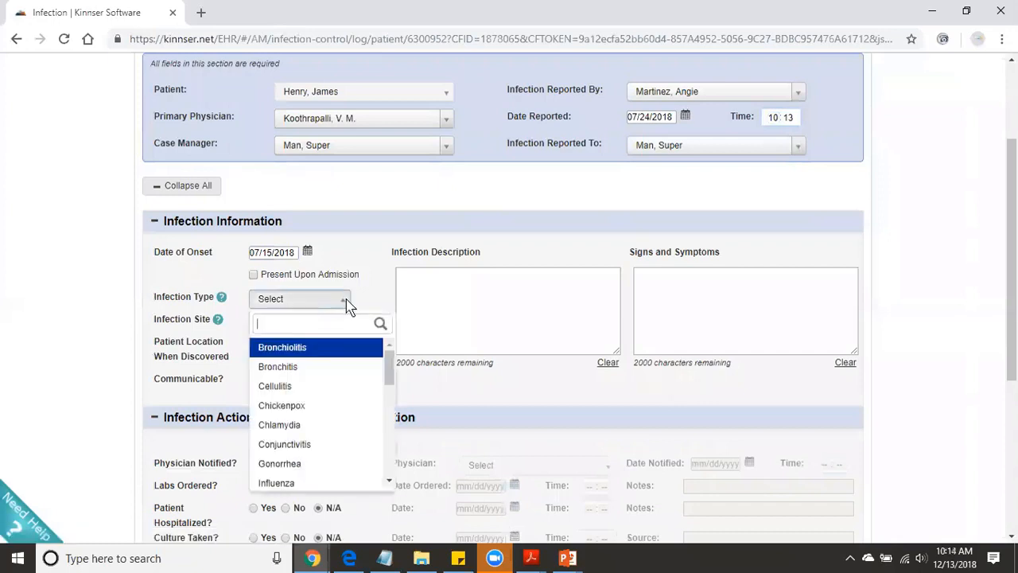
text(m)
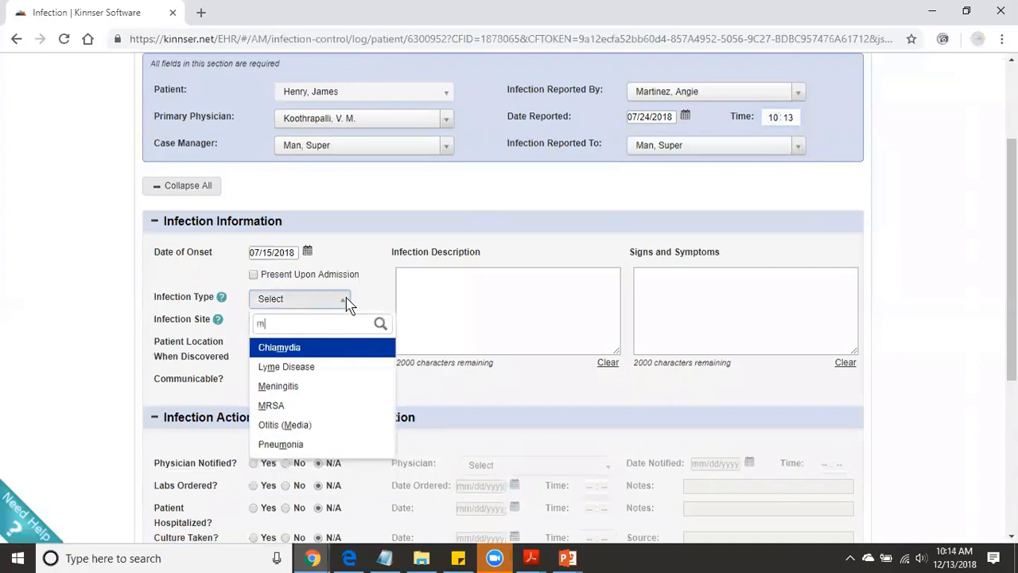
click(282, 407)
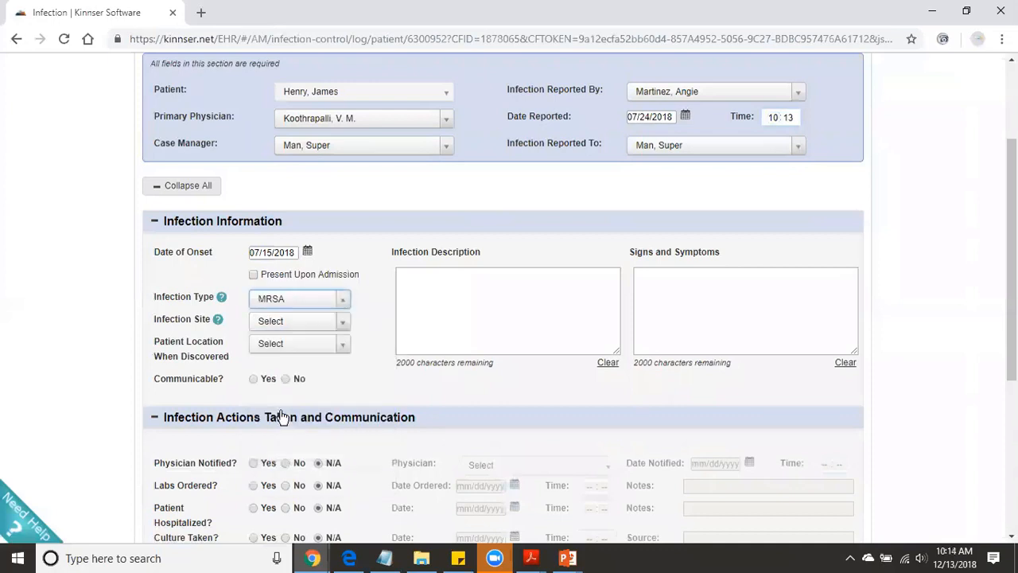
- Set the Infection Site to Other and describe the site as "R Arm"
click(344, 323)
drag(389, 404, 395, 485)
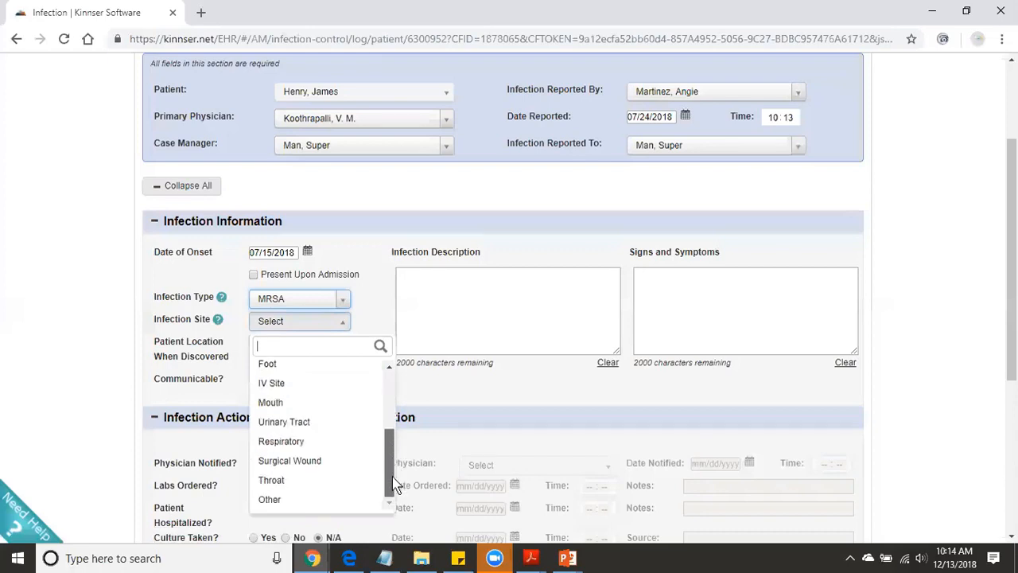
click(322, 499)
click(284, 350)
text(R R)
scroll(285, 355, up, 2)
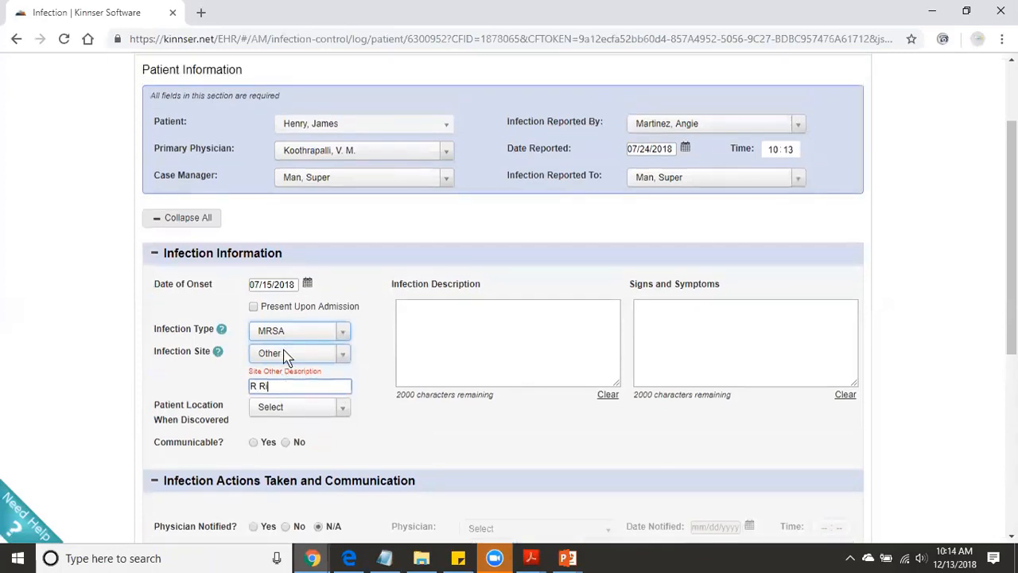
double_click(262, 424)
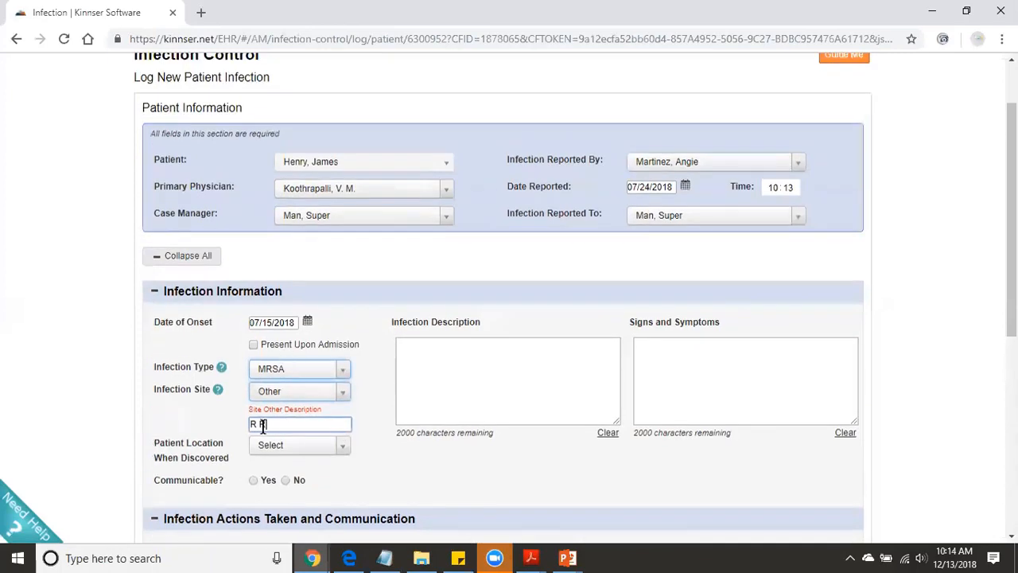
text(Arm)
- Set the Patient Location When Discovered to Hospital
scroll(354, 446, down, 1)
click(346, 372)
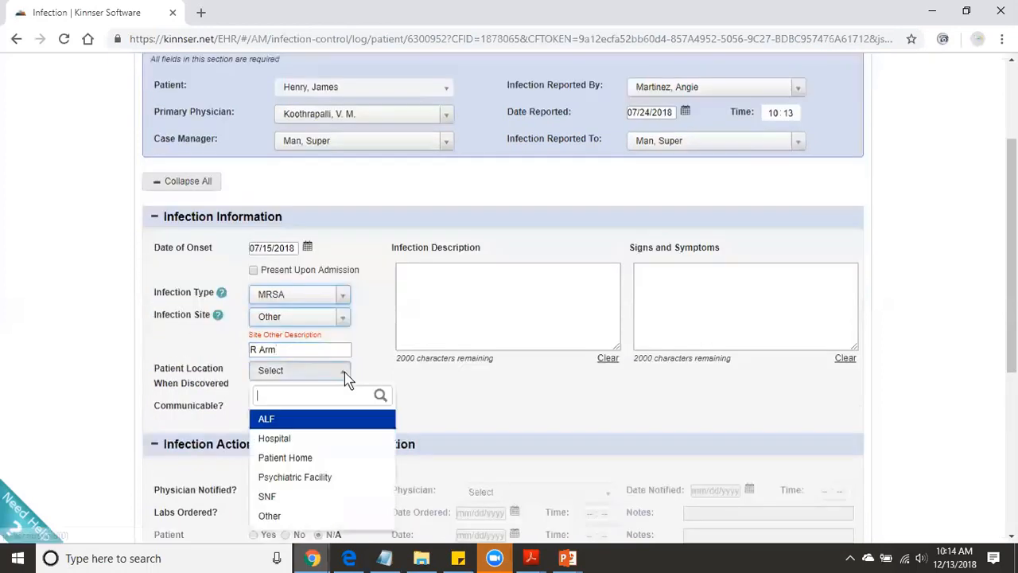
click(291, 444)
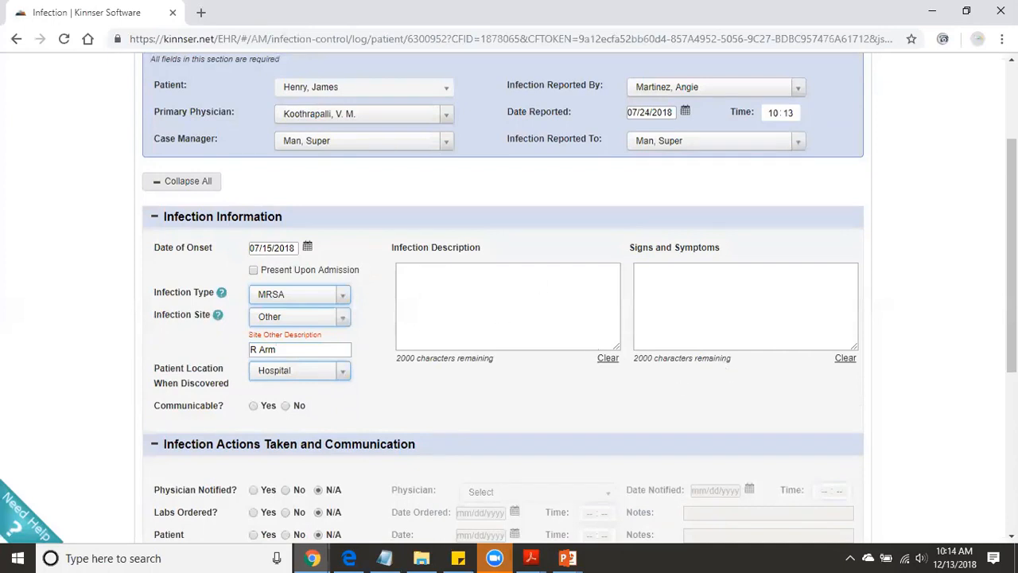
- Fill in Signs and Symptoms with "Symptoms include fever, chills, muscle aches, cough, congestion, runny nose, headaches, and fatigue."
key(alt+Tab)
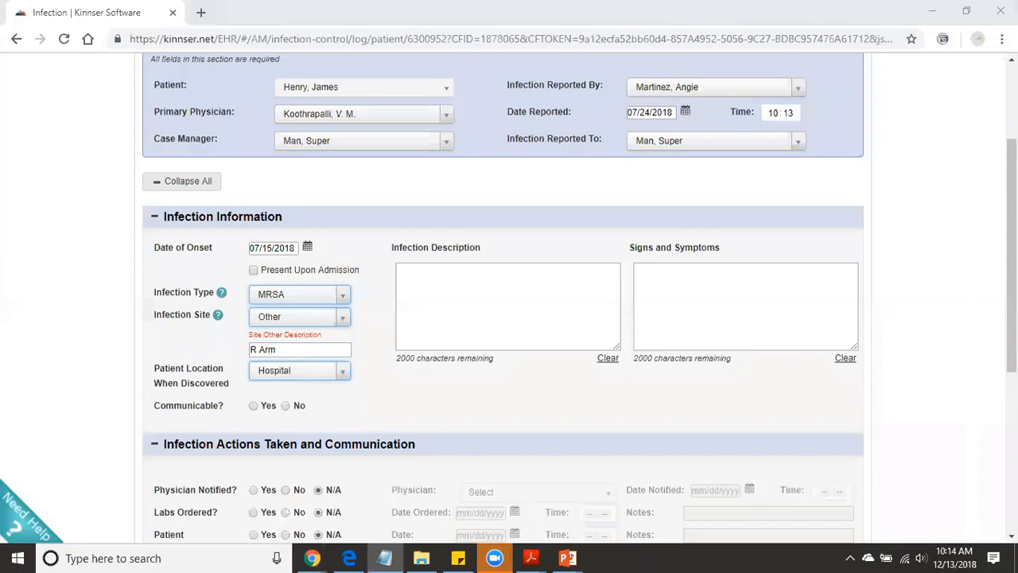
key(alt+Tab)
text(Symptoms include fever, chills, muscle aches, cough, congestion, runny nose, headaches, and fatigue.)
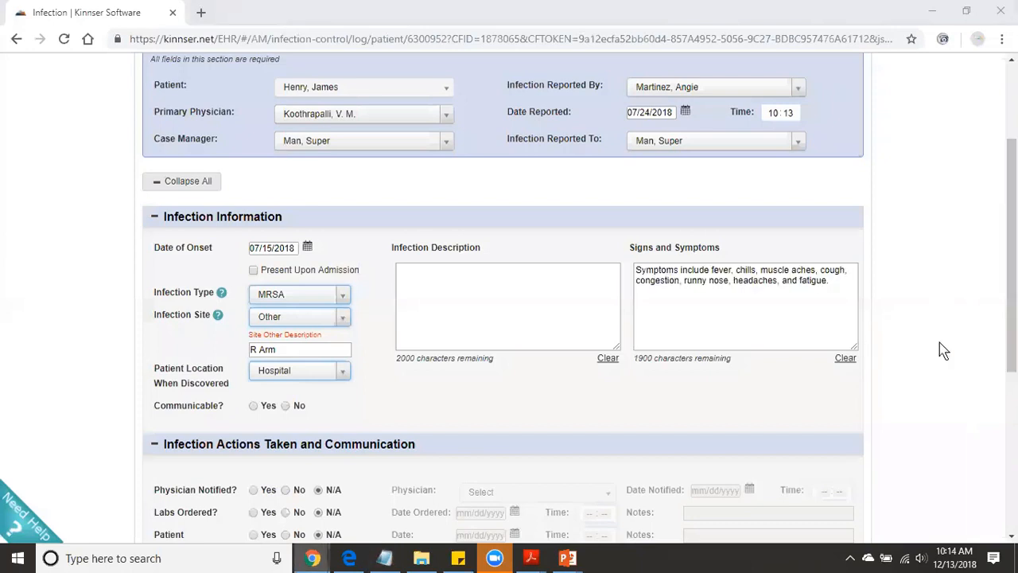
- Answer No for Physician Notified, Labs Ordered, Patient Hospitalized and Culture Taken in the infection actions section
scroll(943, 350, down, 3)
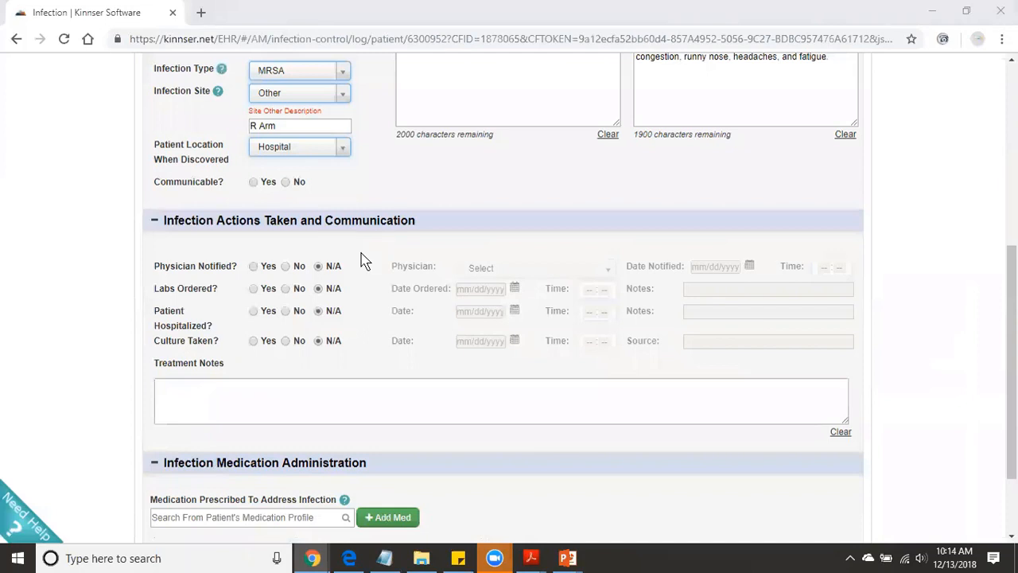
click(255, 268)
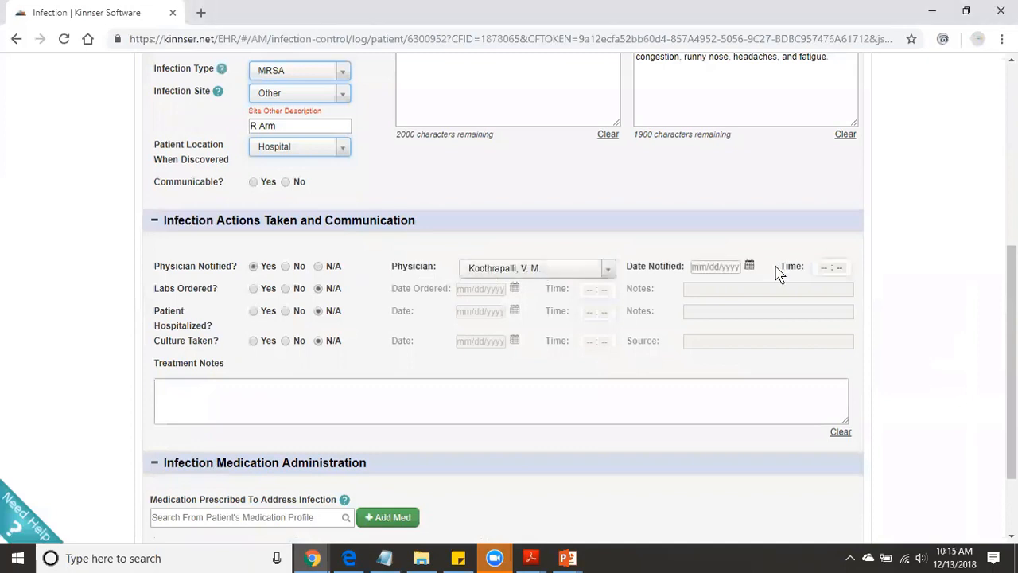
click(287, 290)
click(253, 311)
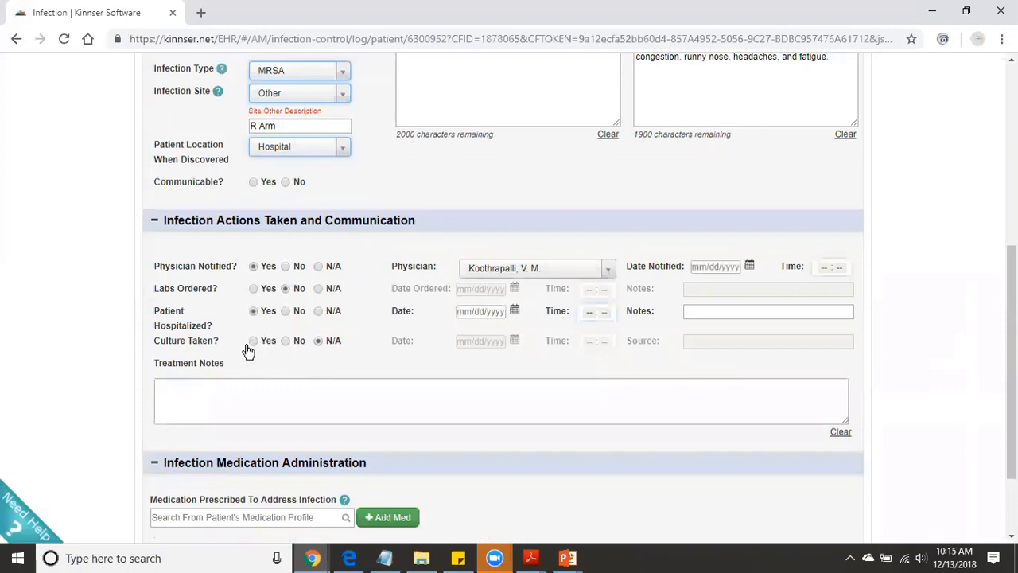
click(253, 345)
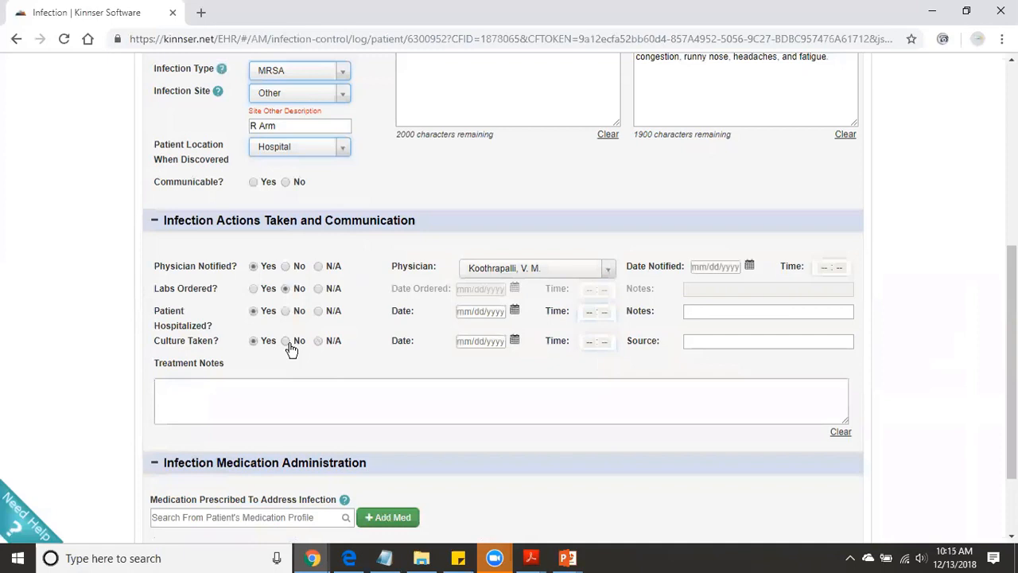
click(288, 342)
click(288, 314)
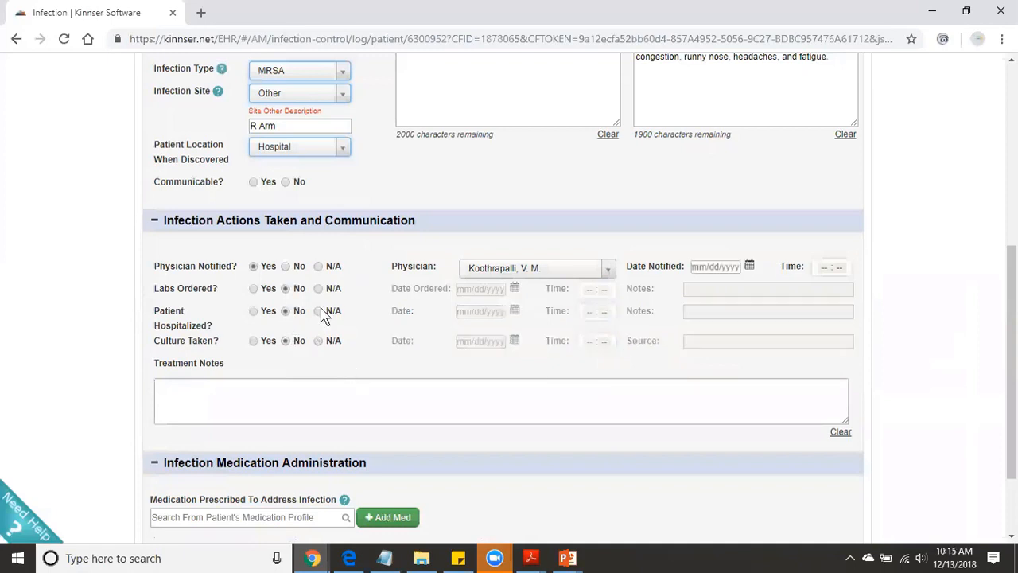
click(288, 268)
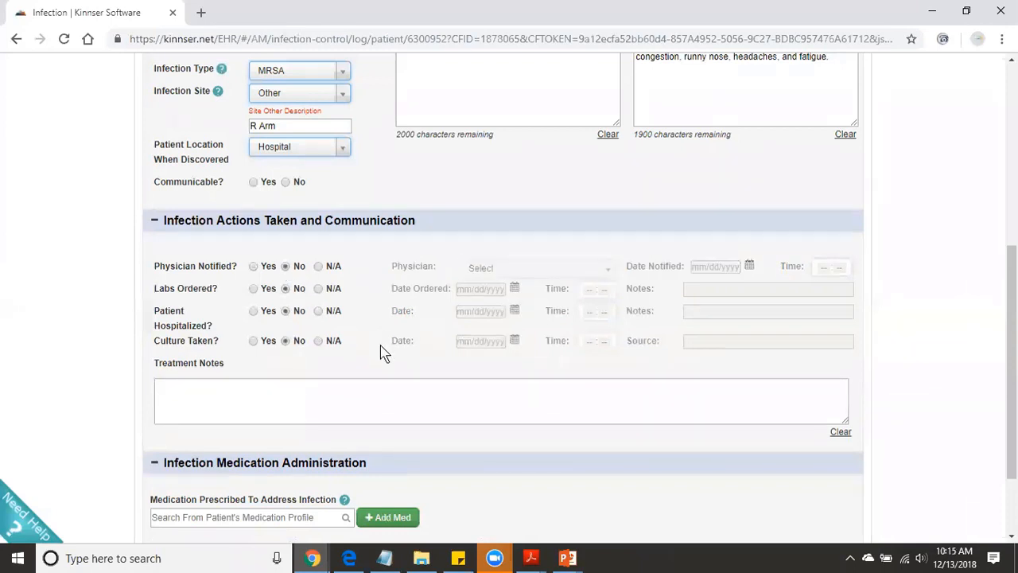
- Paste the copied text on fluids, activity modifications, rest, over-the-counter pain relievers and the annual vaccine into the Treatment Notes
scroll(294, 324, down, 2)
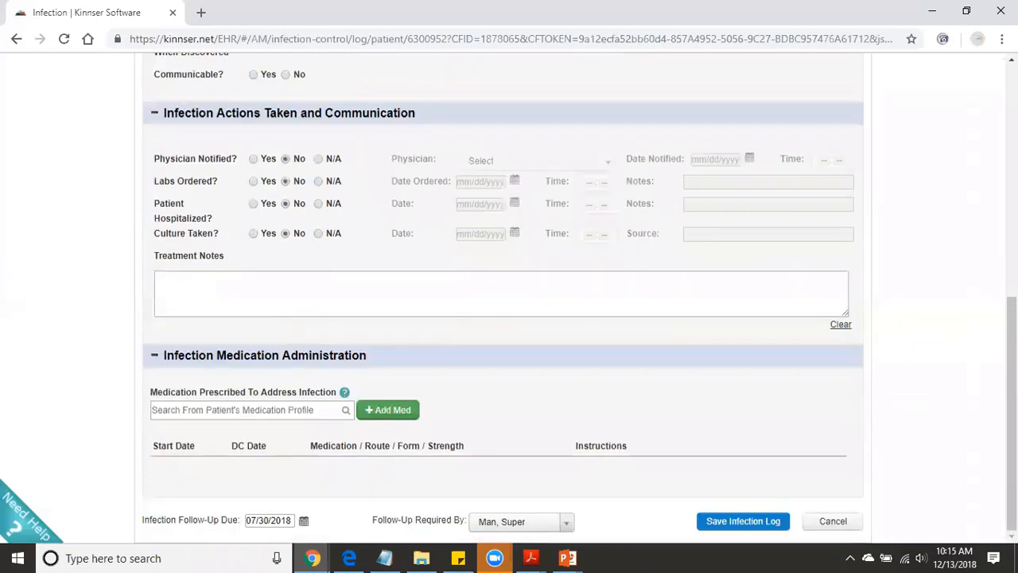
click(202, 303)
right_click(203, 301)
click(239, 417)
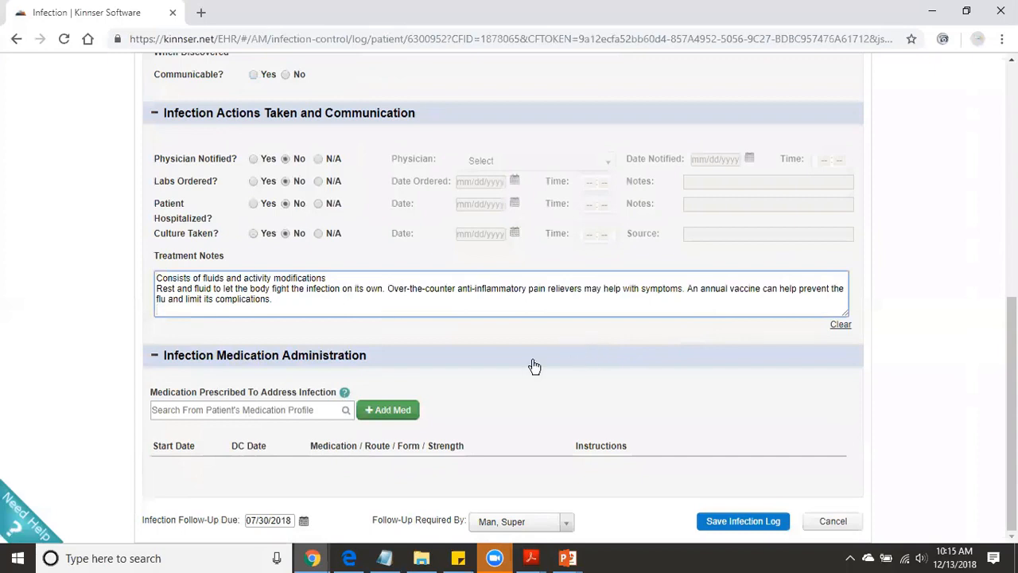
- Add Lasix Oral Tablet 80 MG from the patient's medication profile to the infection and remove it again
click(243, 411)
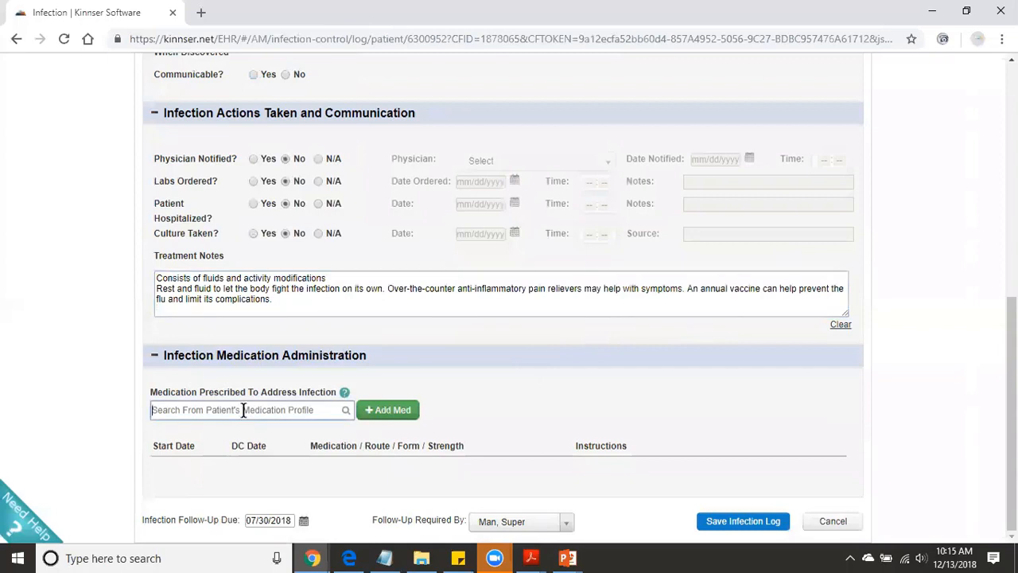
text(lasi)
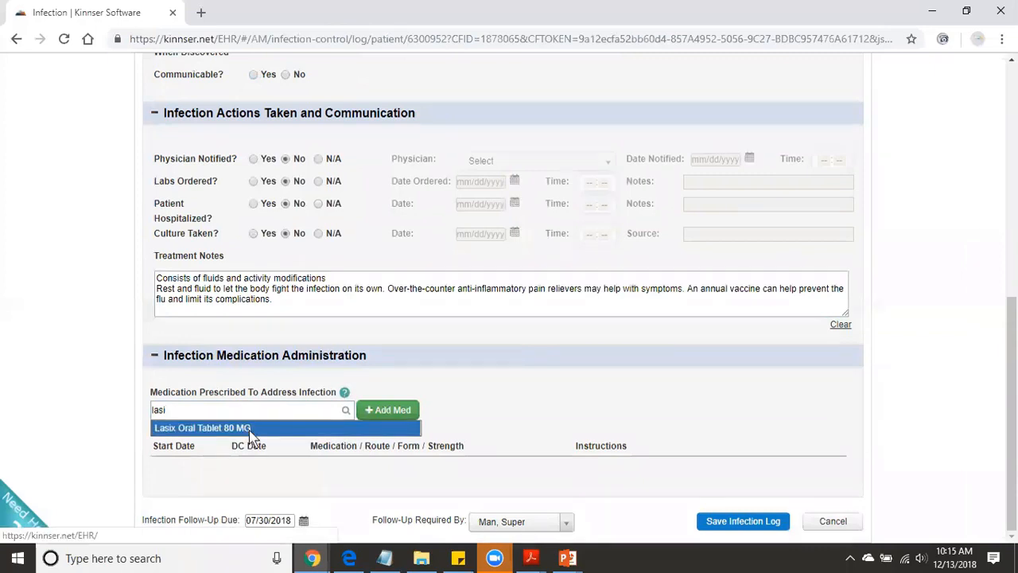
click(244, 429)
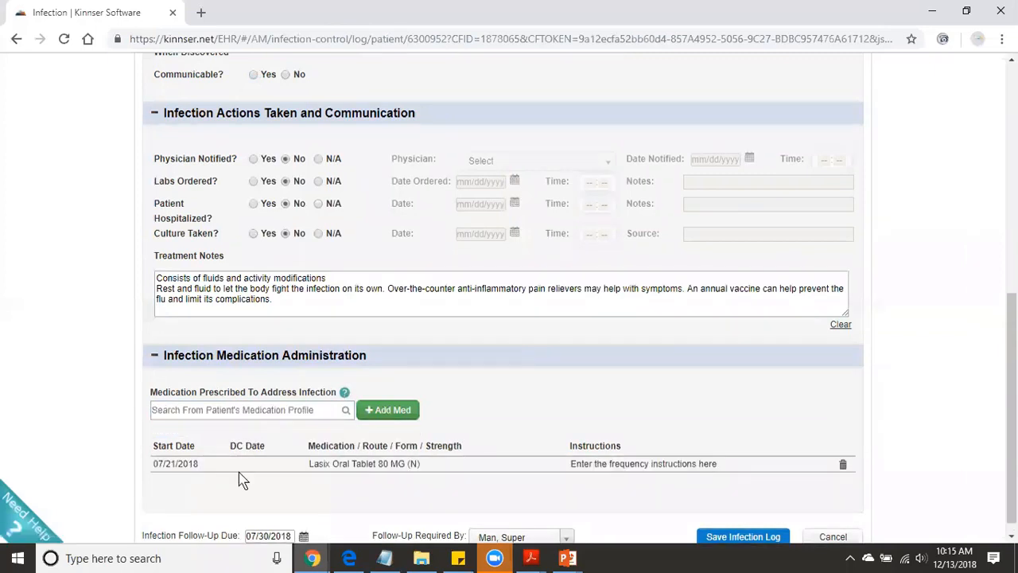
click(843, 467)
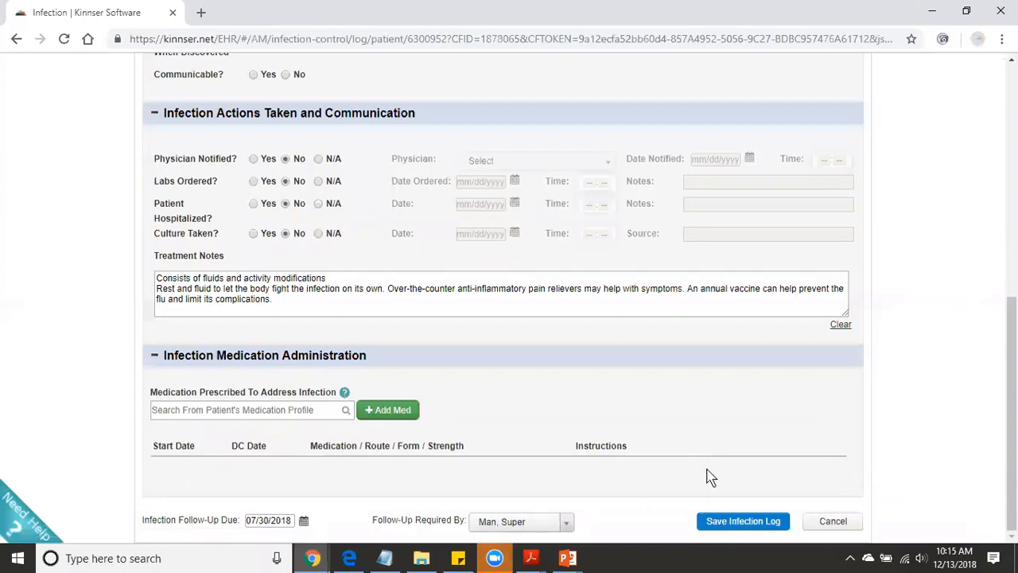
click(389, 415)
scroll(517, 410, down, 2)
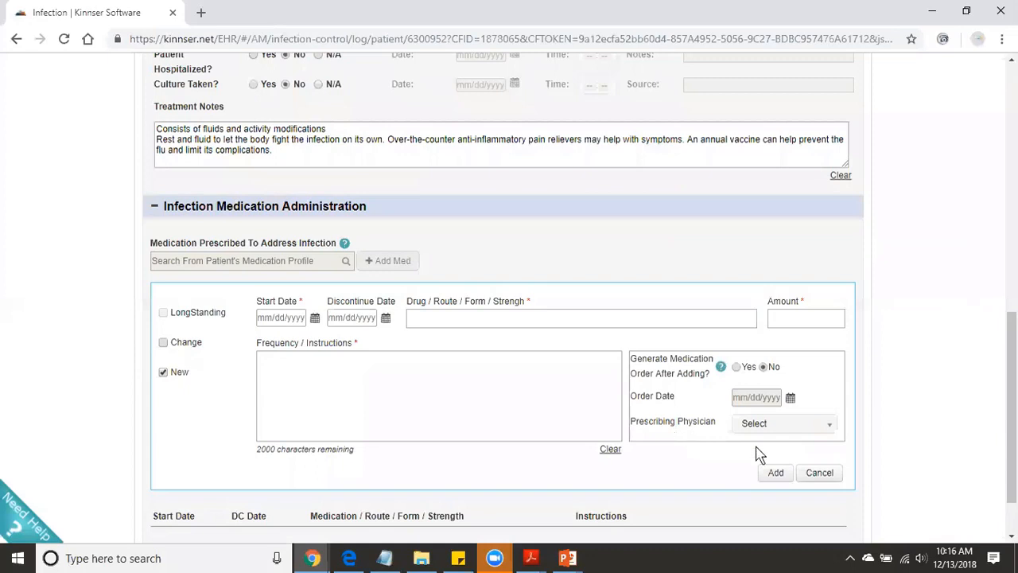
click(820, 473)
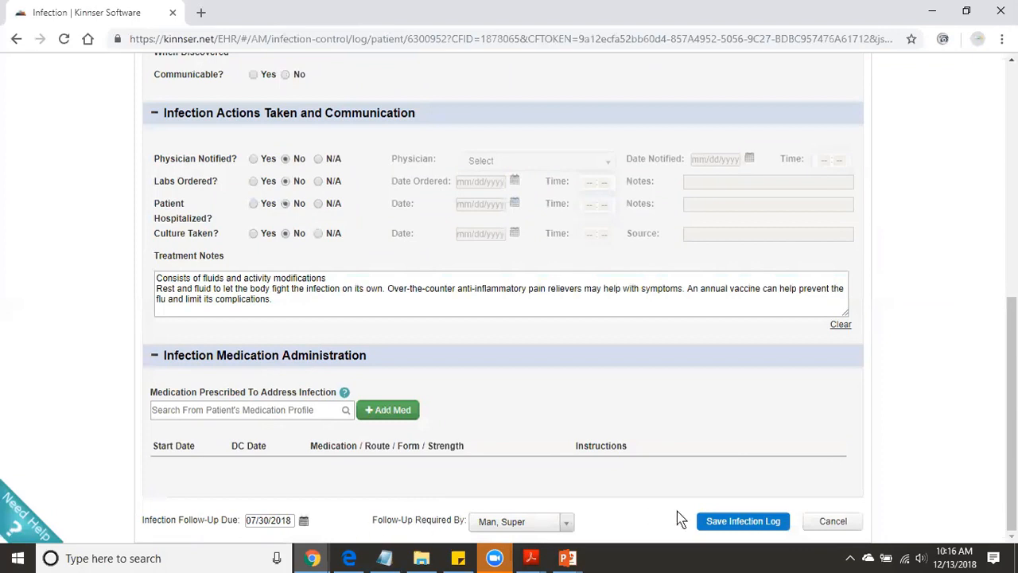
- Save the infection log and return to the nursing visit record
click(722, 529)
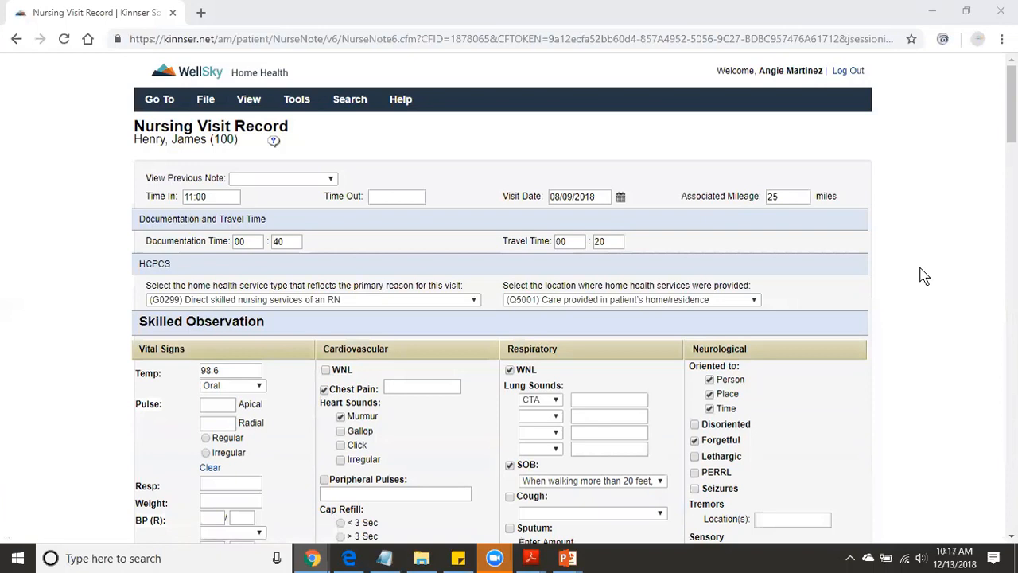
scroll(922, 276, down, 1)
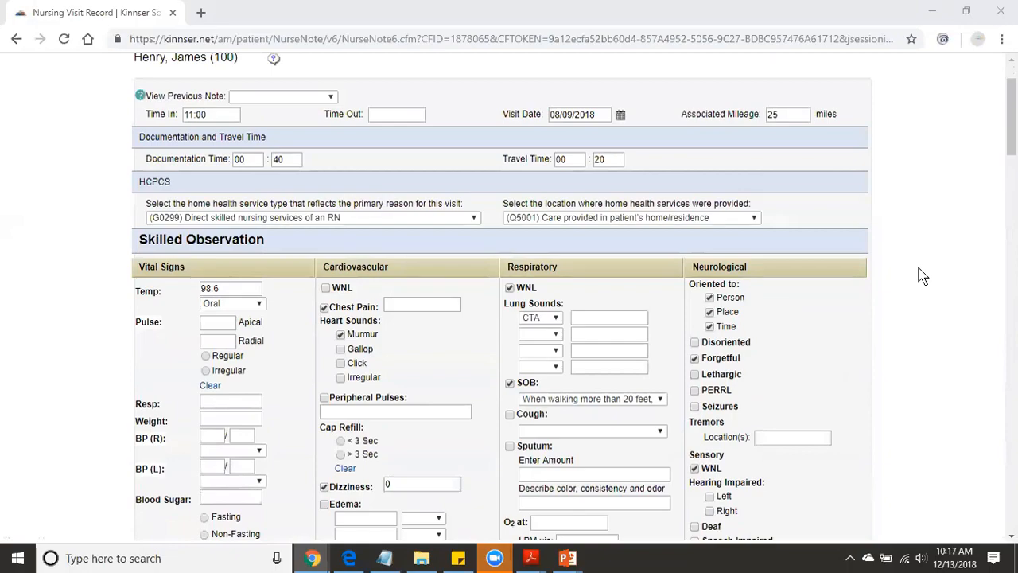
scroll(923, 275, down, 2)
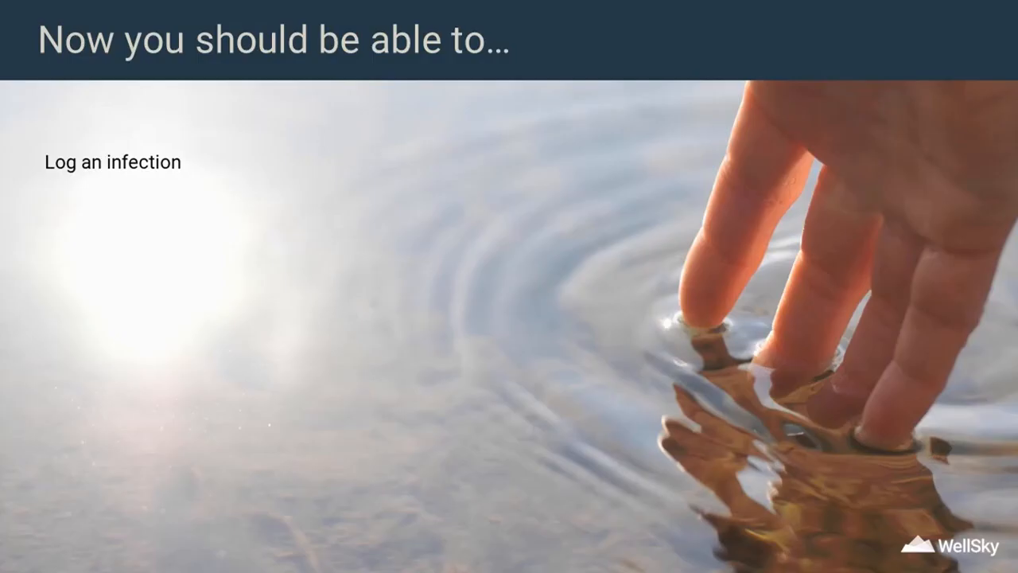